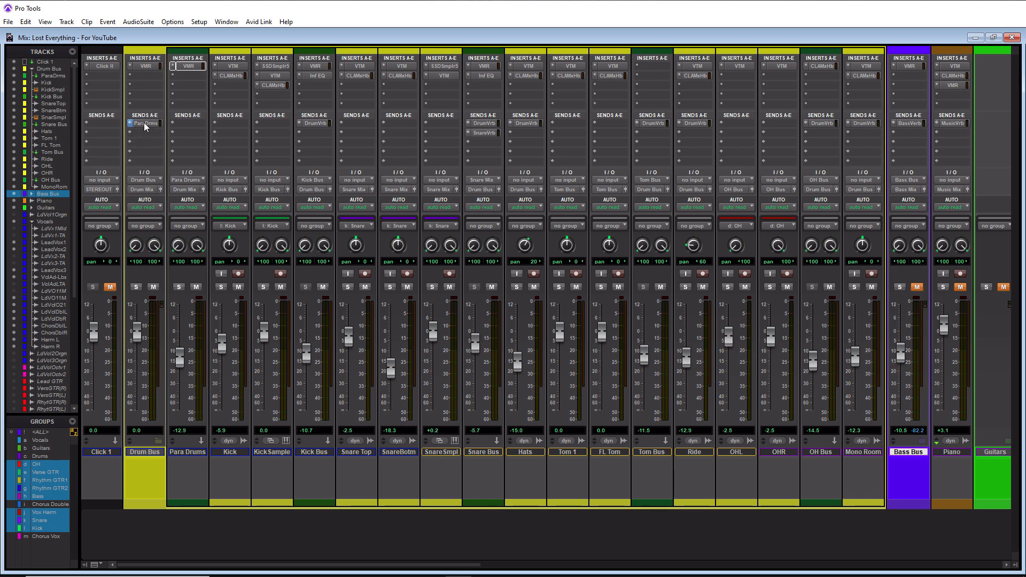
Inspect the Drum Bus's Para Drums send and the bus assigned to the Para Drums track's input
left_click(143, 123)
left_click_drag(260, 107, 190, 110)
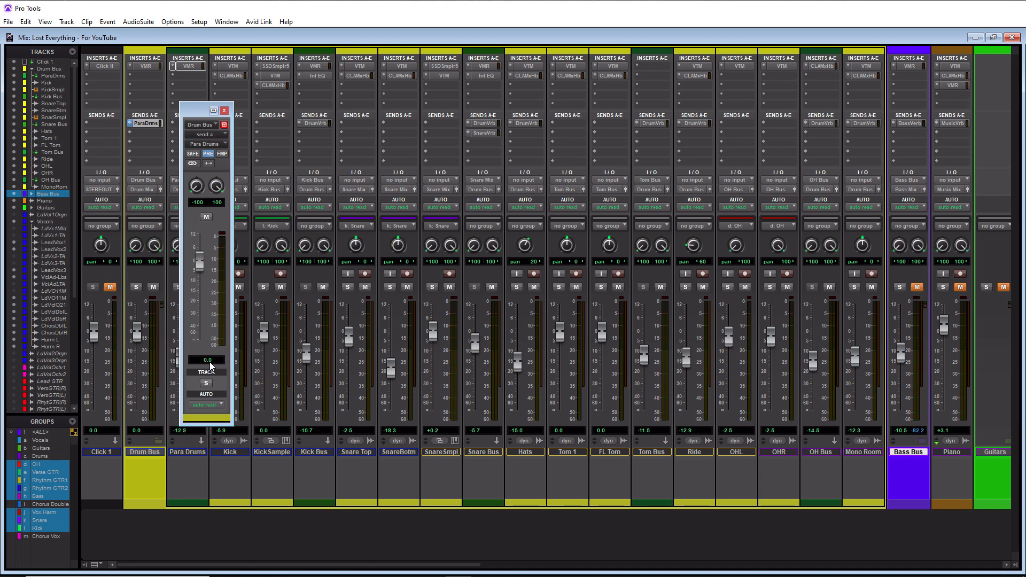
left_click(224, 111)
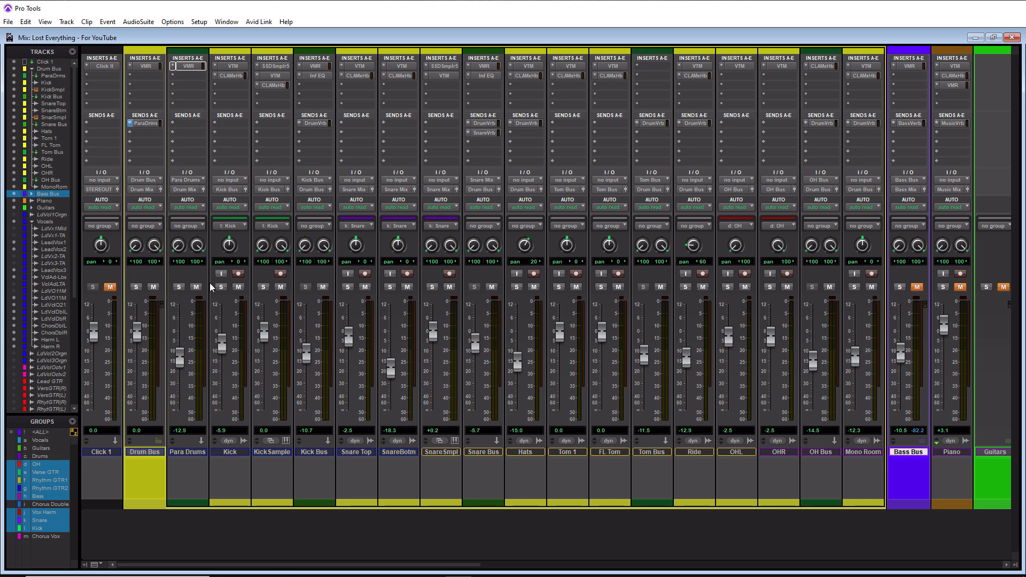
left_click(185, 180)
mouse_move(217, 222)
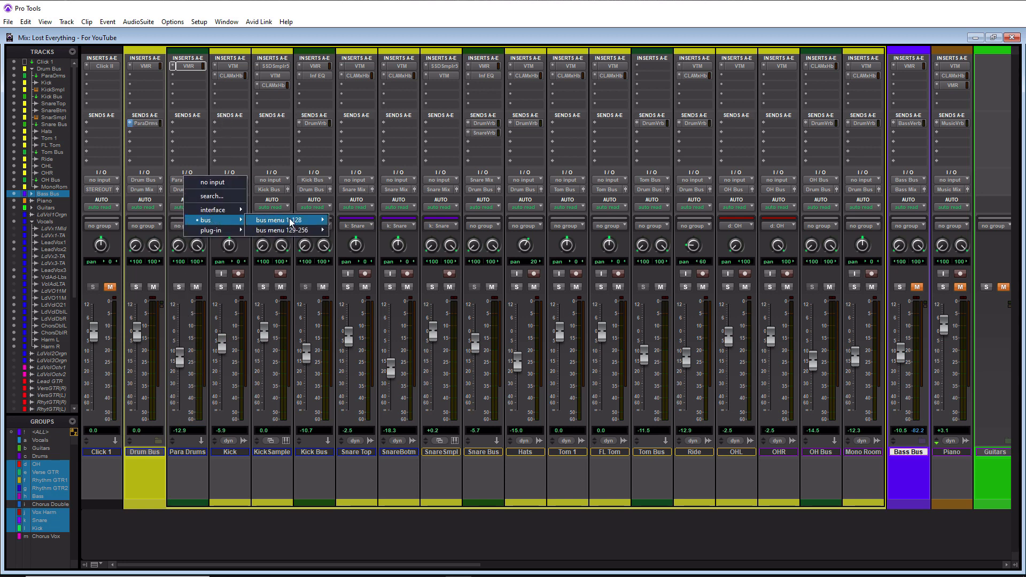
mouse_move(292, 221)
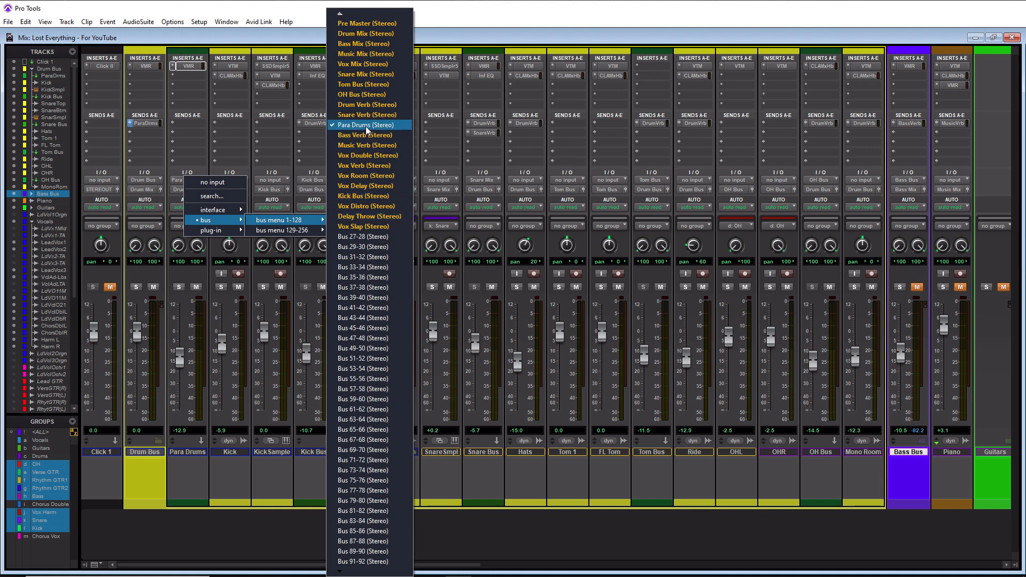
Review the Drum Bus's Para Drums send again and look through the buses available for its next empty send
left_click(146, 123)
left_click(146, 123)
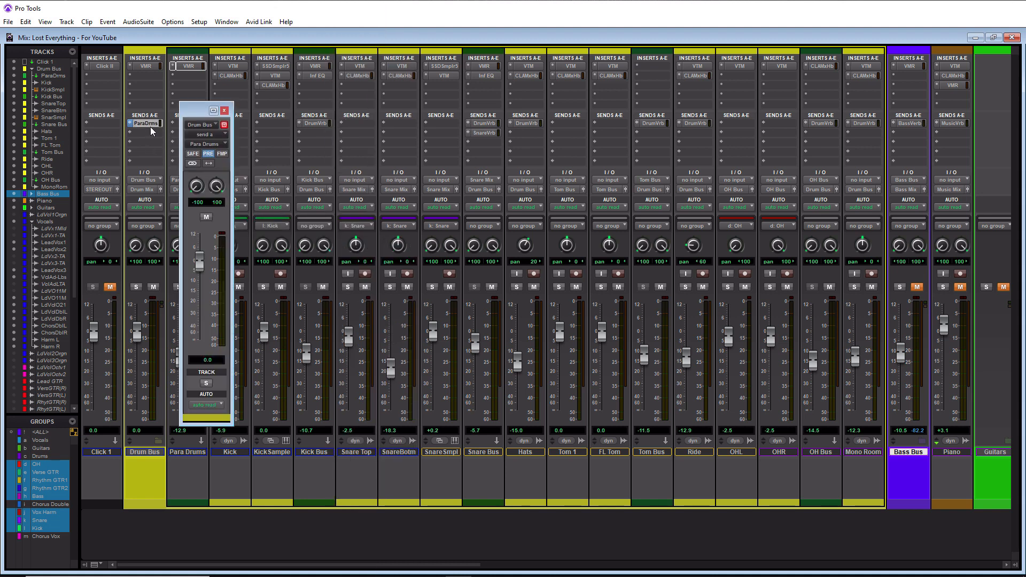
left_click(224, 110)
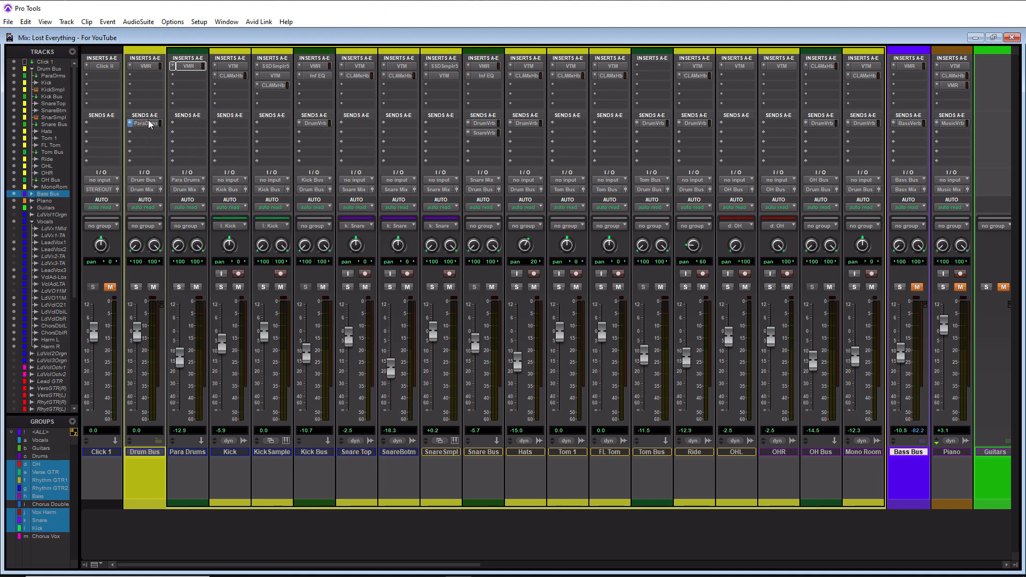
left_click(137, 125)
mouse_move(179, 173)
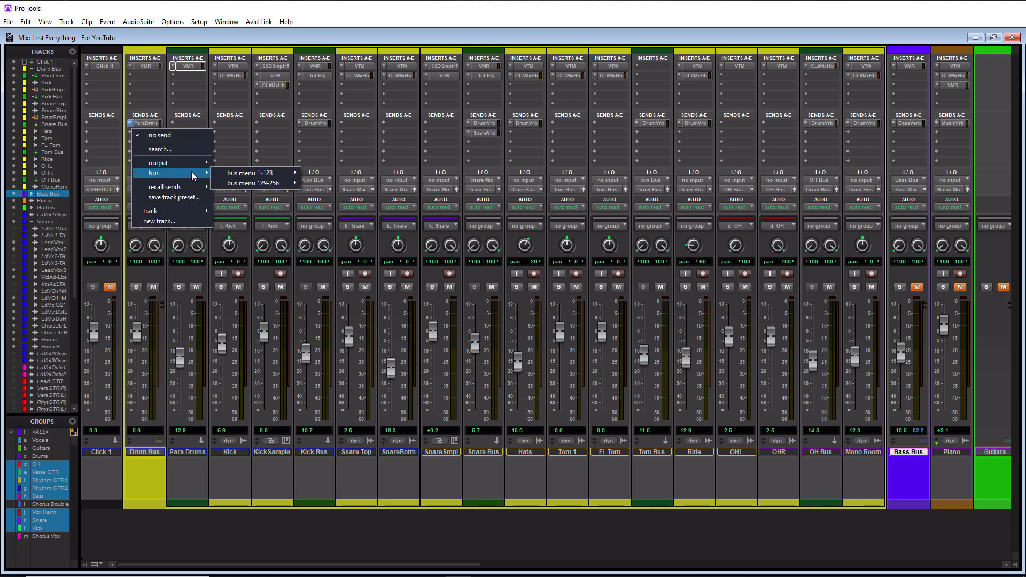
mouse_move(266, 174)
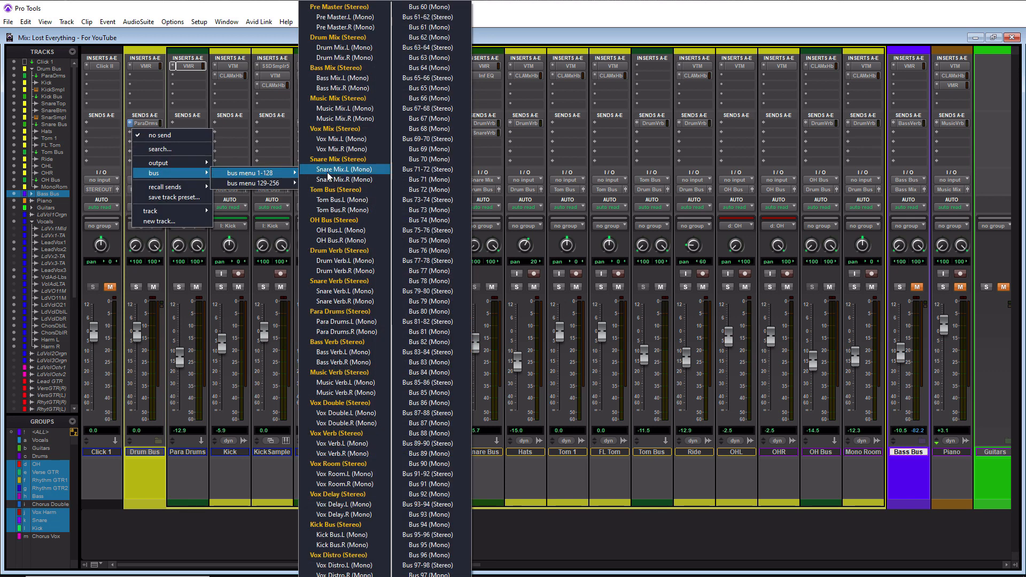
left_click(331, 316)
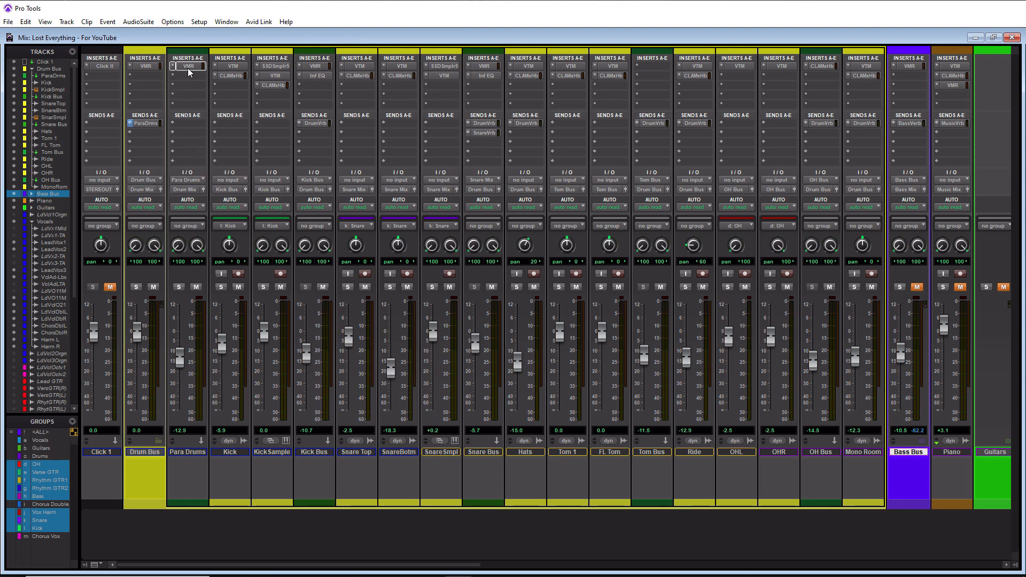
Examine the Virtual Mix Rack processing chain on the Para Drums track and close it
left_click(188, 68)
left_click_drag(427, 80, 386, 61)
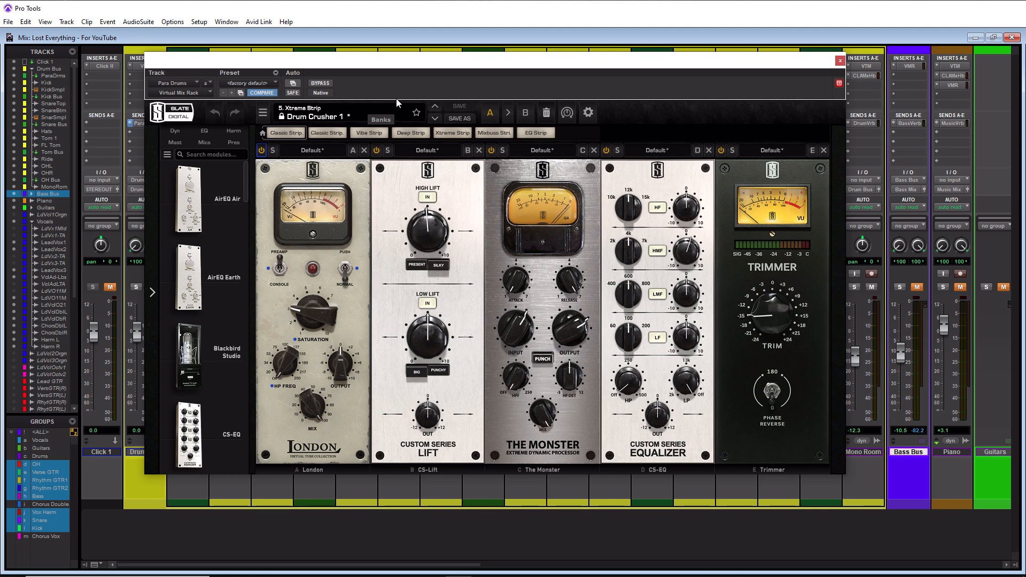
left_click(840, 61)
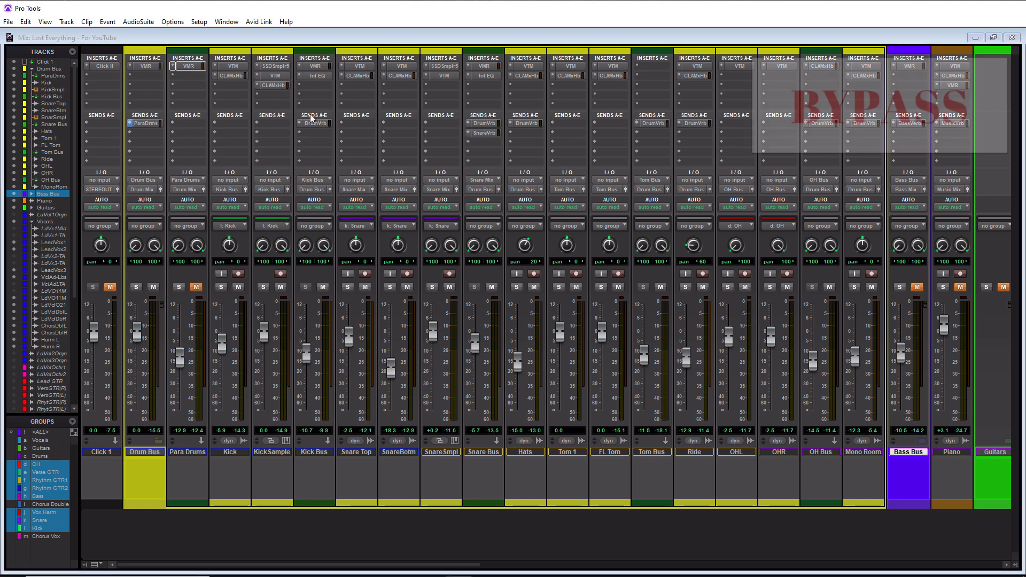
Play the mix and toggle the Para Drums track's mute repeatedly to compare the drums with and without parallel compression
key("space")
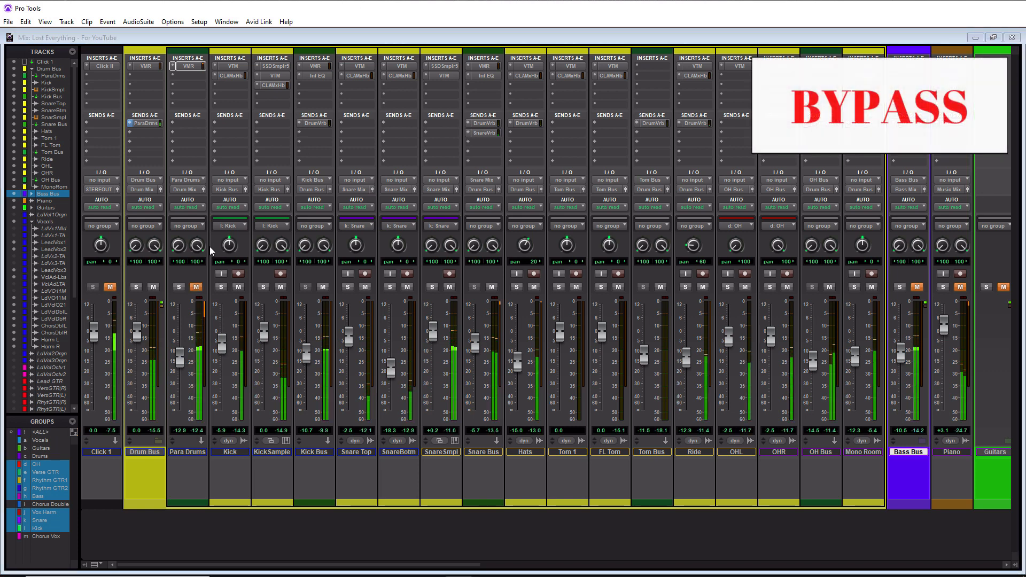
left_click(196, 288)
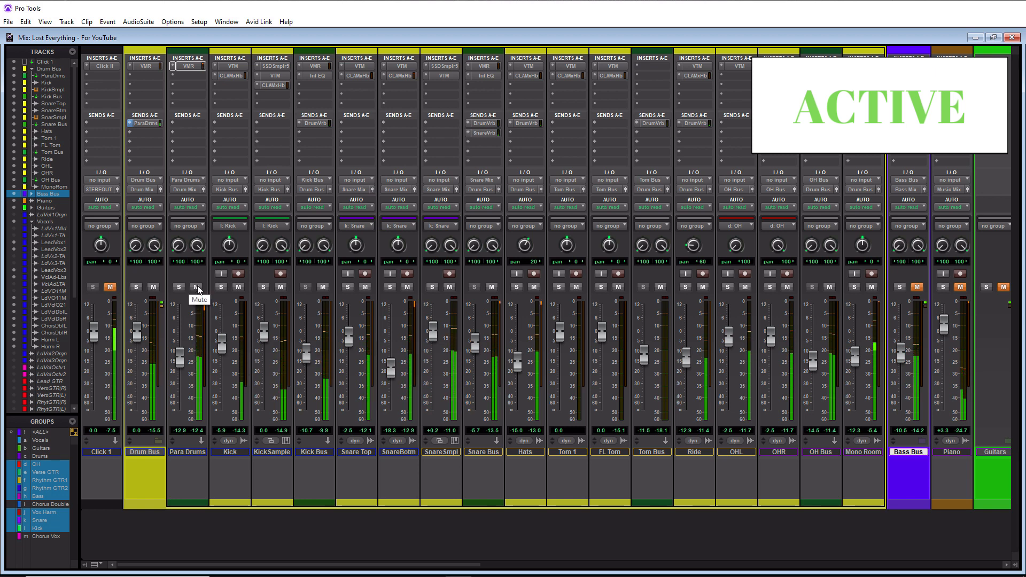
left_click(197, 286)
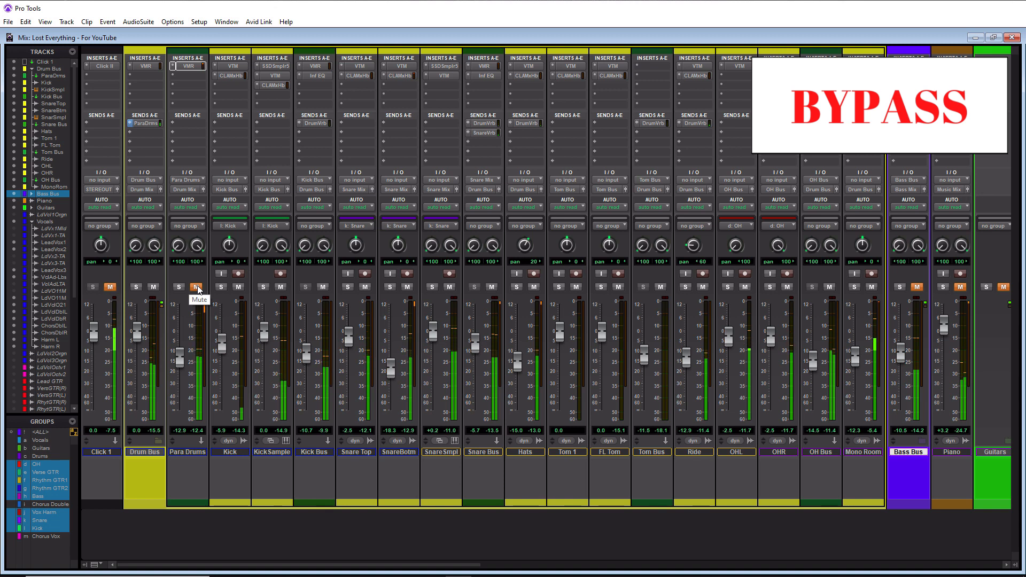
left_click(198, 287)
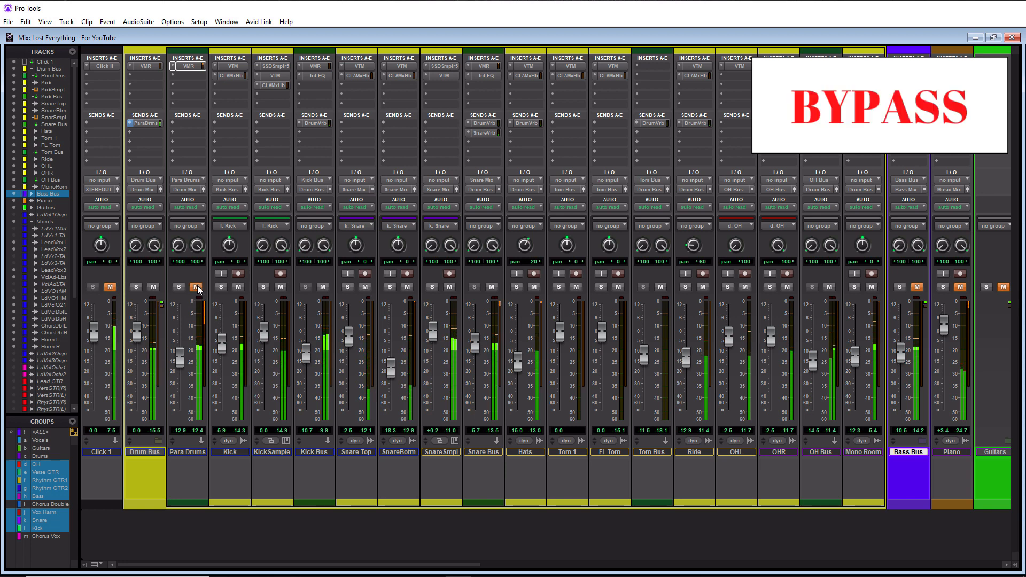
left_click(197, 289)
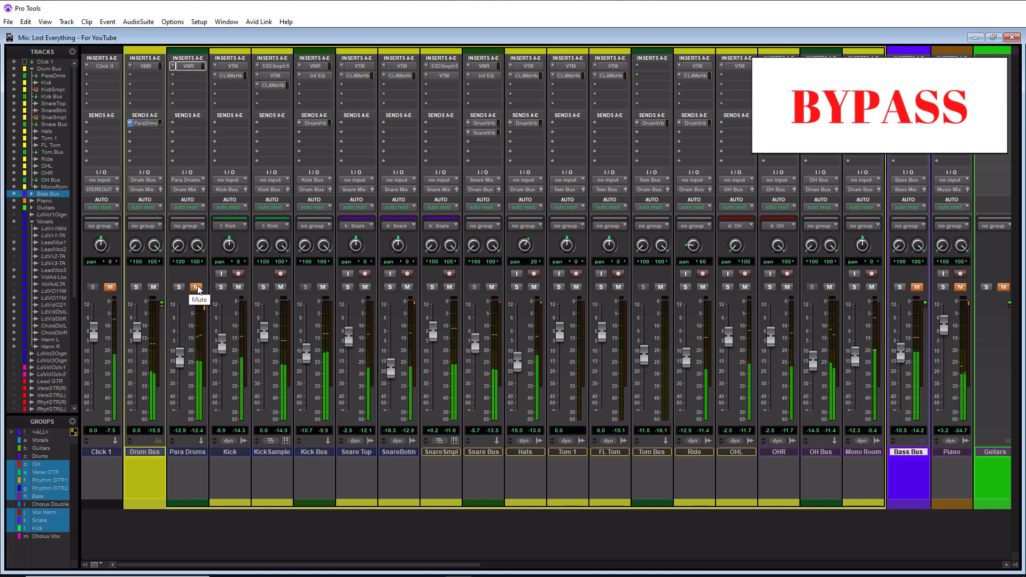
left_click(197, 289)
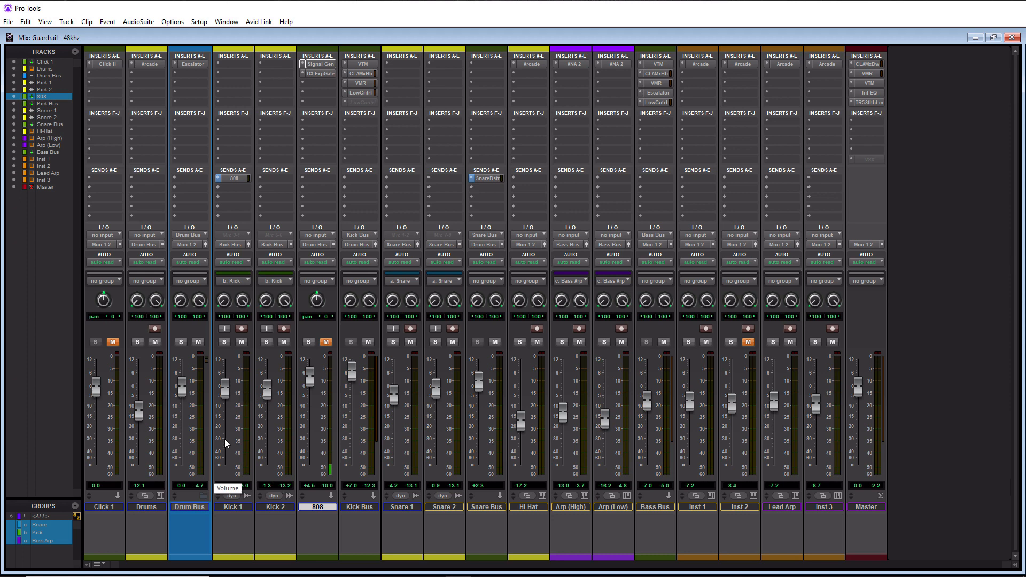
Check Kick 1's 808 send and set the key input of the 808 track's Expander/Gate to the 808 (Mono) bus
left_click(232, 180)
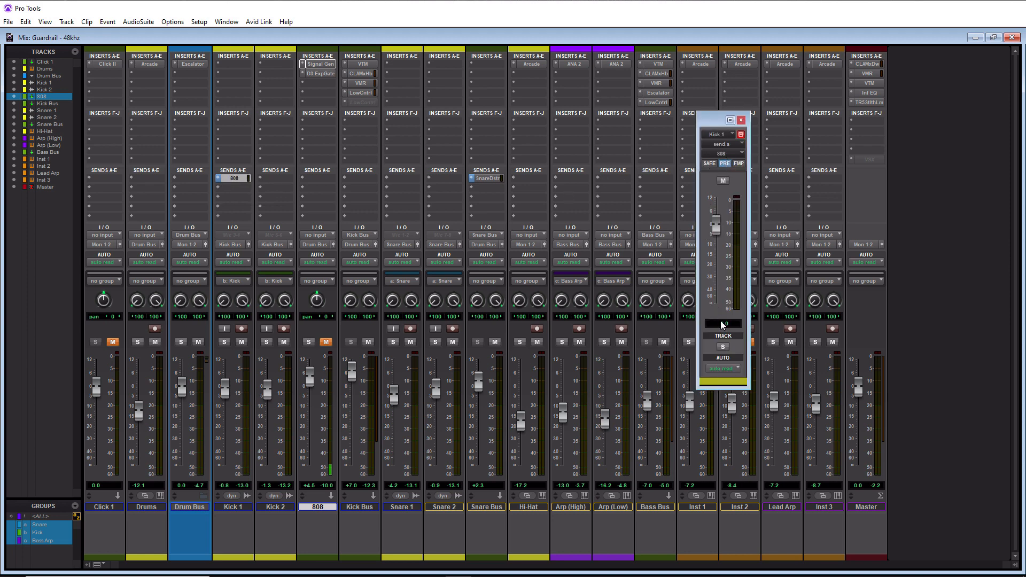
left_click(741, 120)
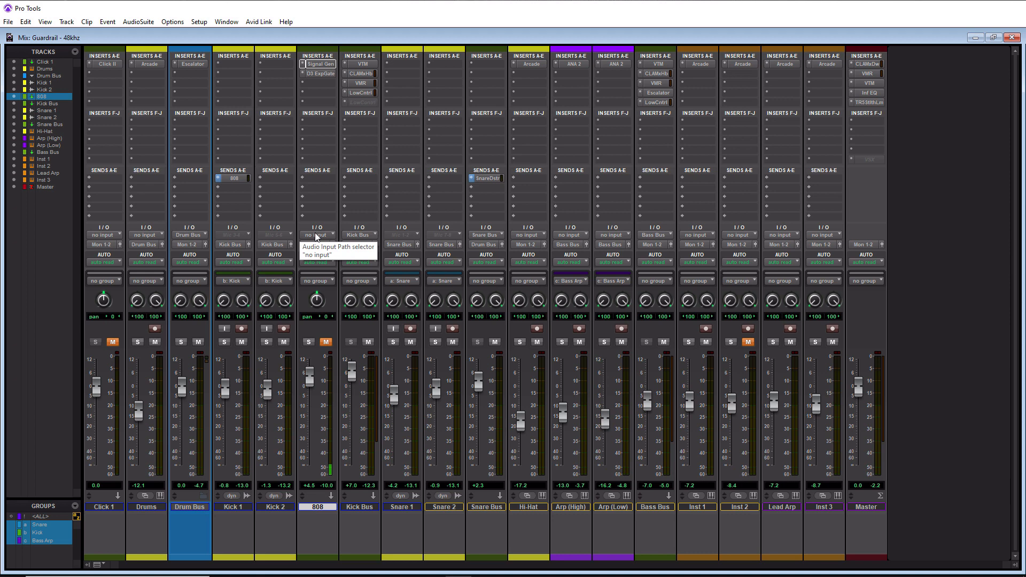
left_click(320, 74)
left_click_drag(486, 216, 463, 158)
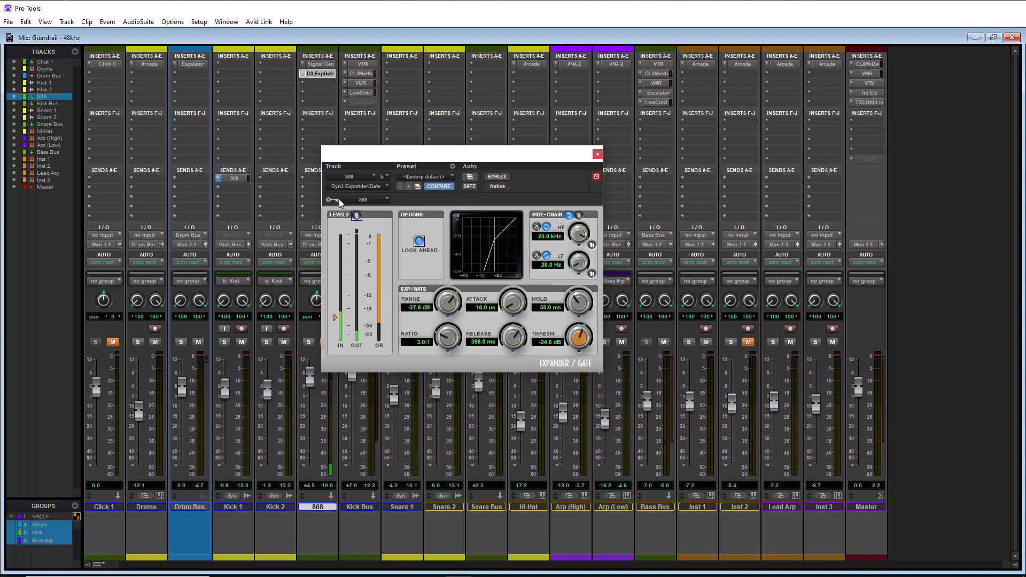
left_click(387, 201)
mouse_move(424, 242)
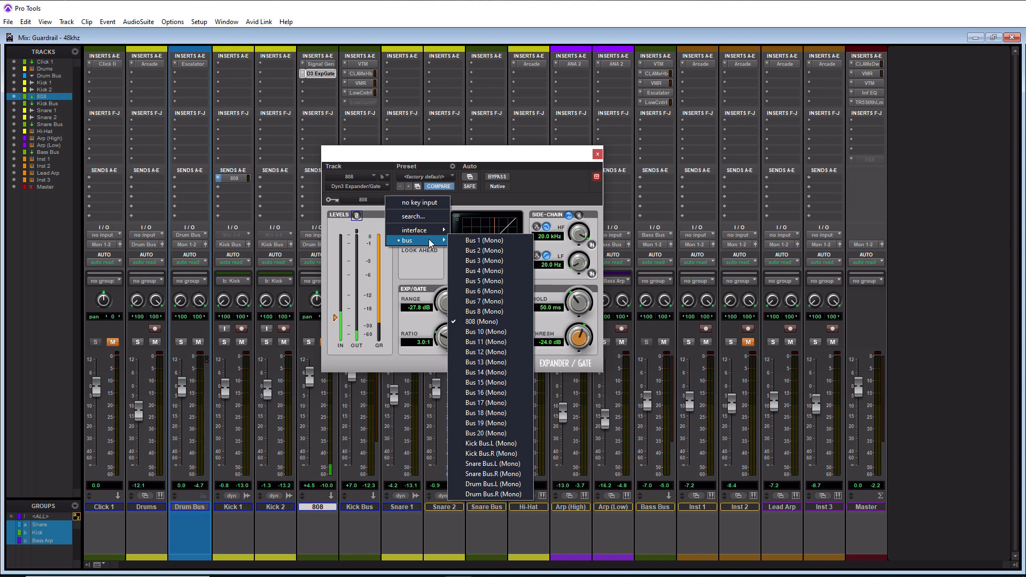
left_click(484, 322)
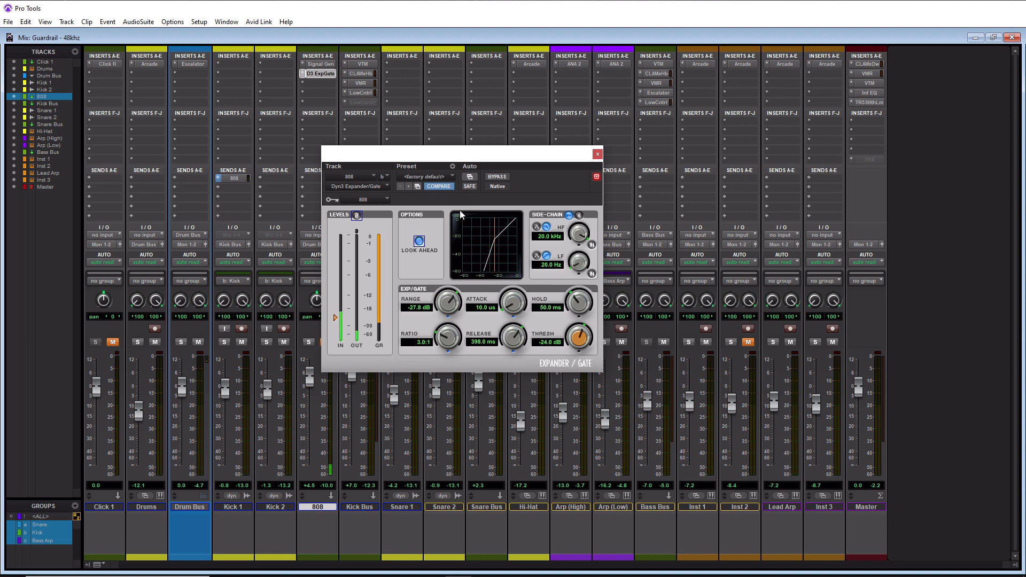
Keep the 808 track's Expander/Gate open and place its Signal Generator window beside it
left_click_drag(398, 154, 481, 138)
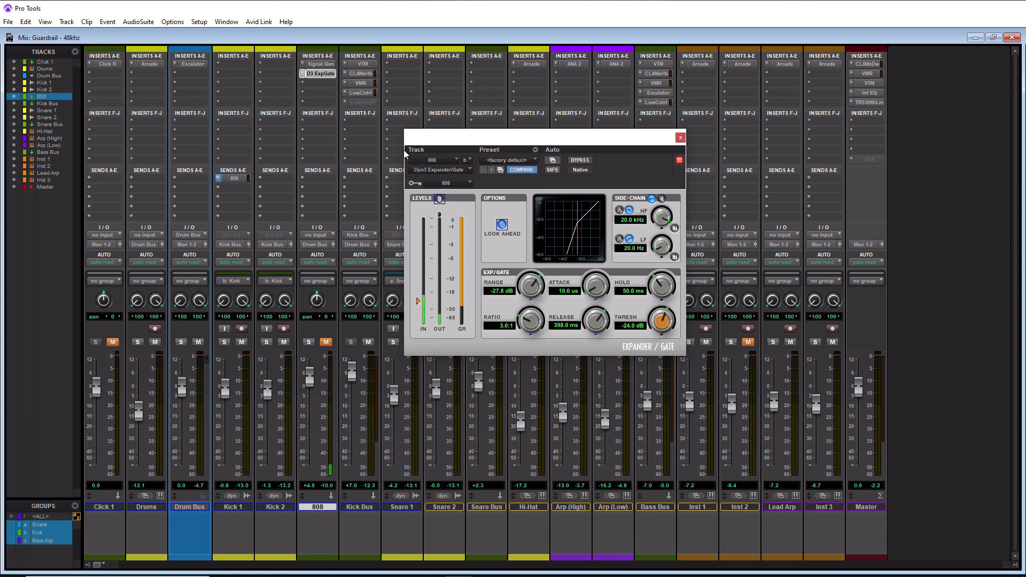
left_click(679, 160)
left_click(320, 64)
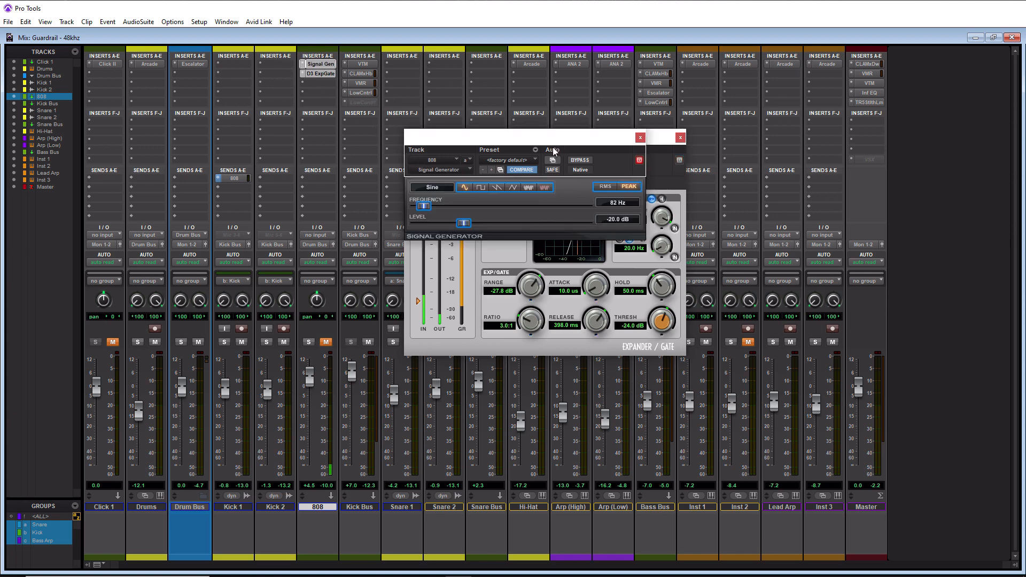
left_click_drag(528, 142, 254, 169)
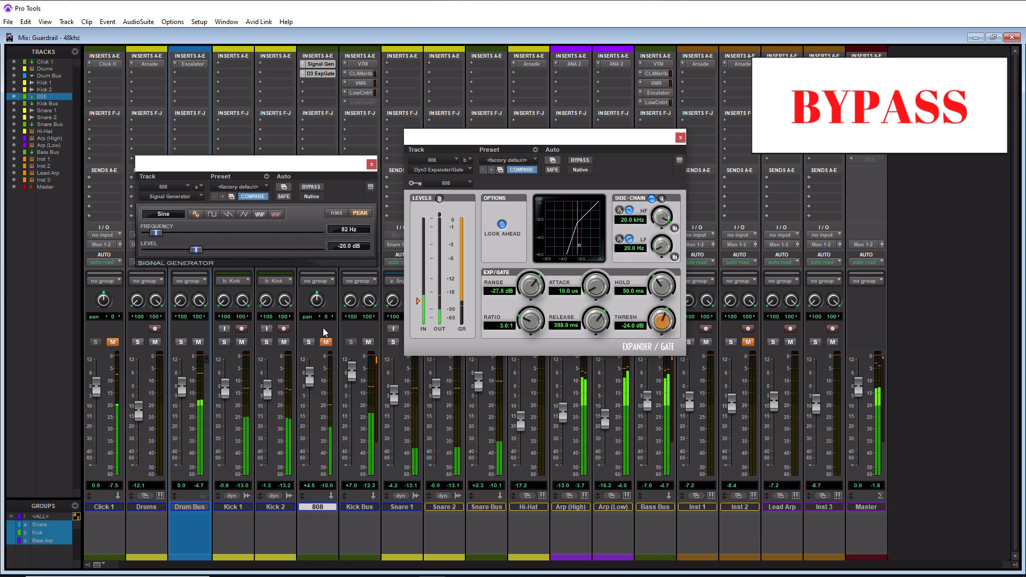
Toggle the 808 track's mute during playback to compare the kick with and without the generated low-end layer
left_click(327, 343)
left_click(326, 342)
left_click(326, 342)
left_click(326, 342)
left_click(327, 344)
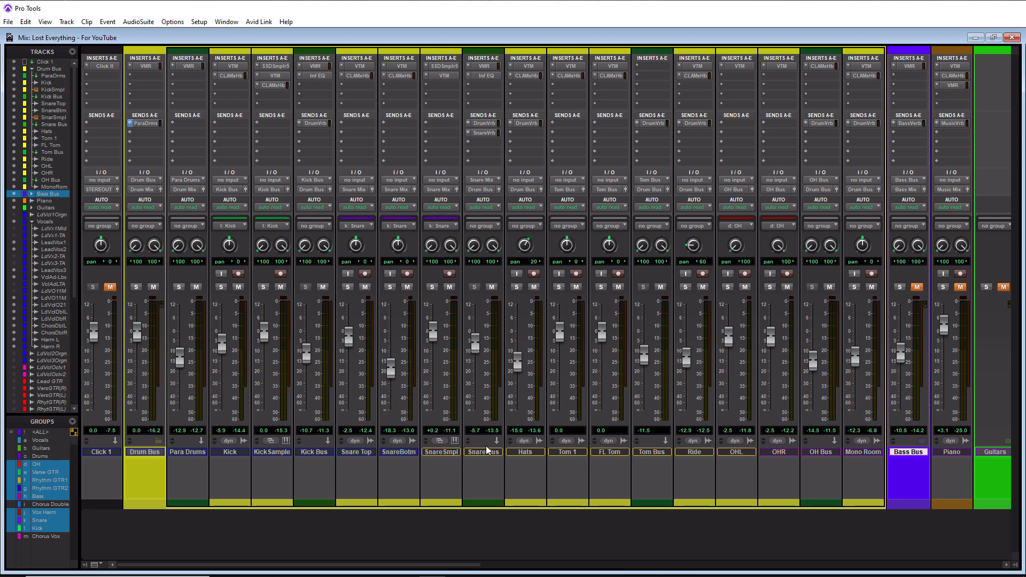
Open the Snare Bus's Snare Verb send and bring the Snare Verb return track into view beside it
left_click(484, 133)
left_click_drag(309, 90, 359, 91)
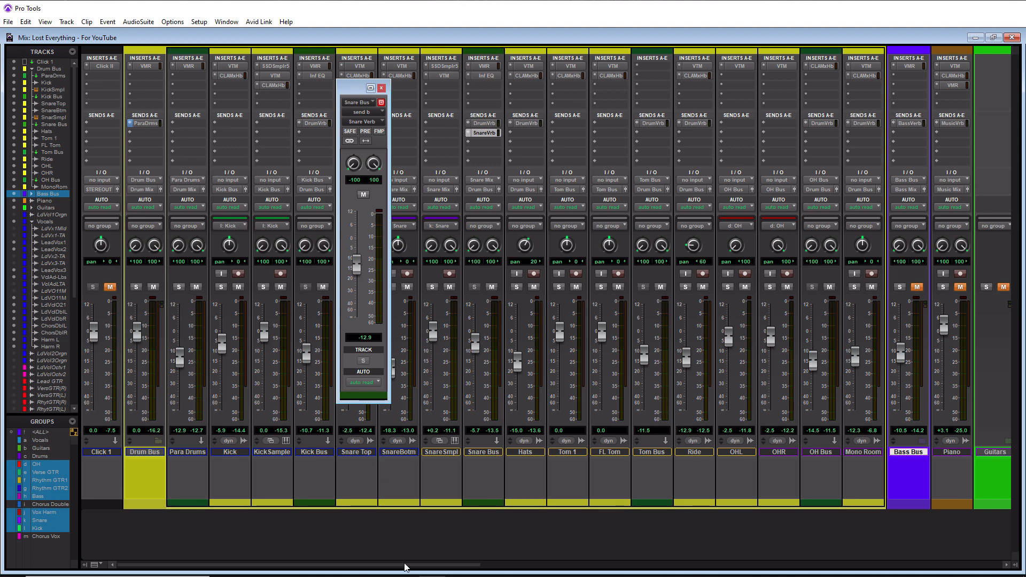
left_click_drag(420, 567, 884, 522)
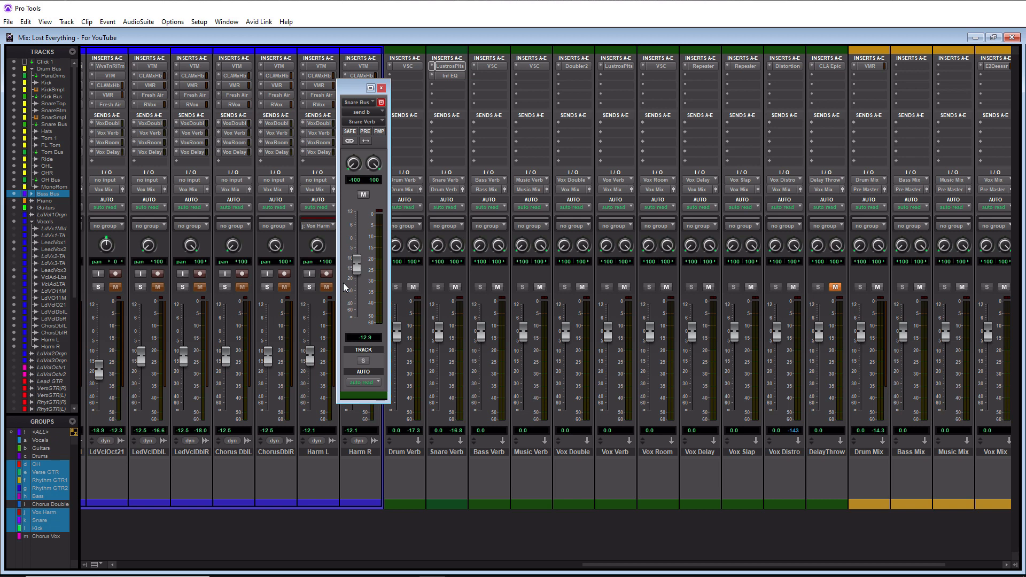
During playback, sweep the Snare Bus's Snare Verb send from fully down up to +8.4 dB and settle it at -12.6 dB
key("space")
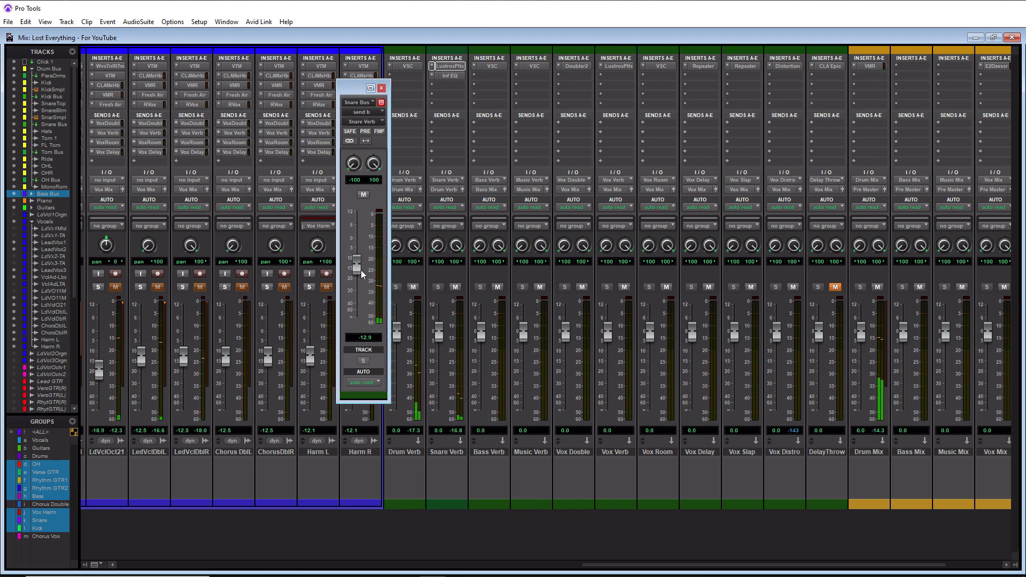
left_click_drag(356, 266, 350, 326)
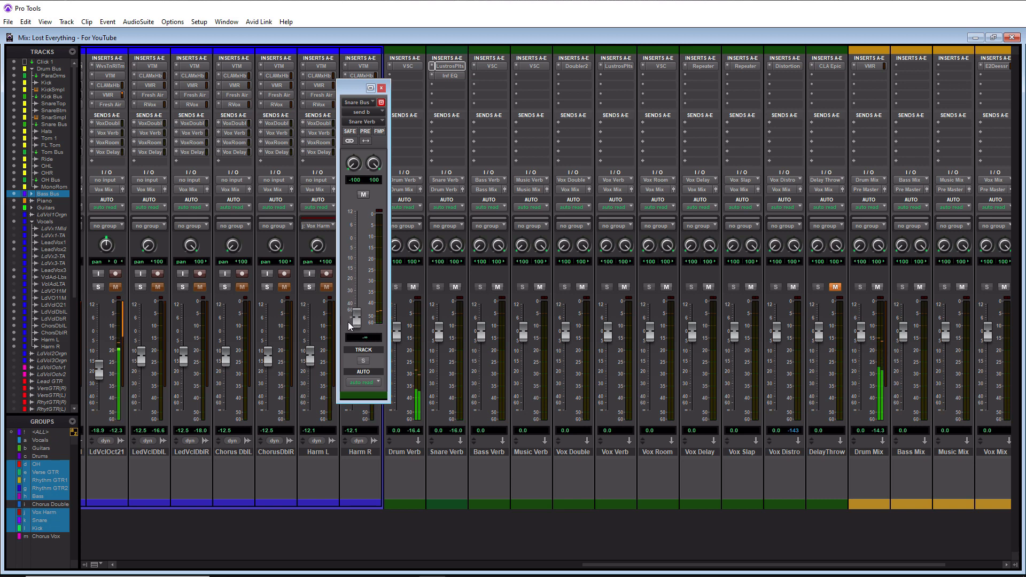
left_click_drag(350, 326, 374, 220)
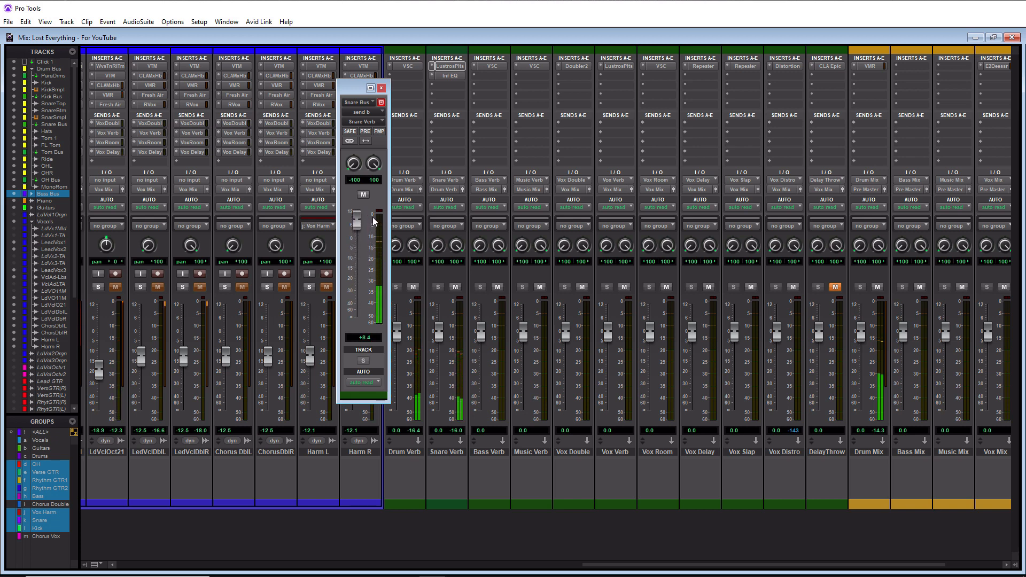
left_click_drag(374, 220, 368, 262)
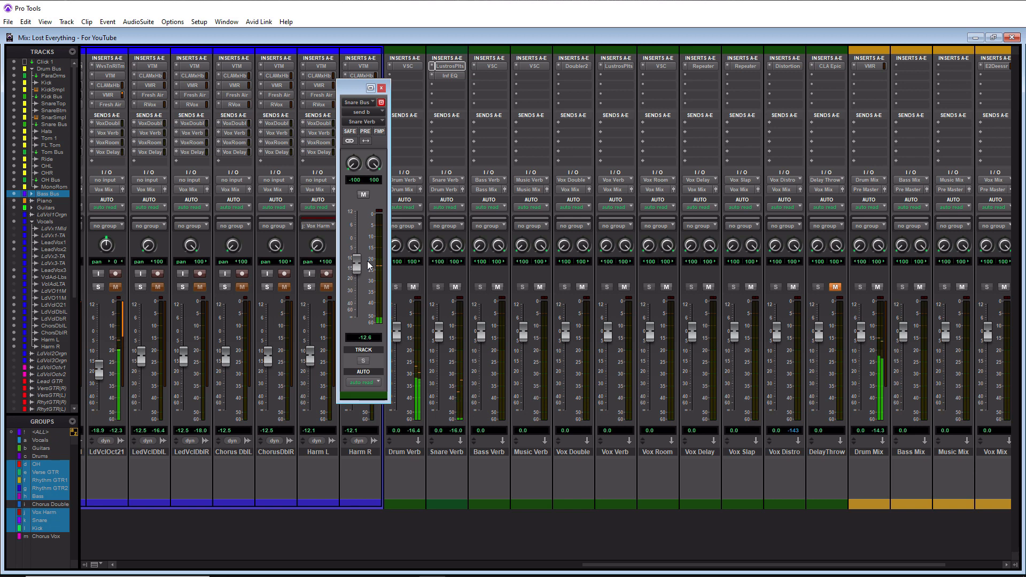